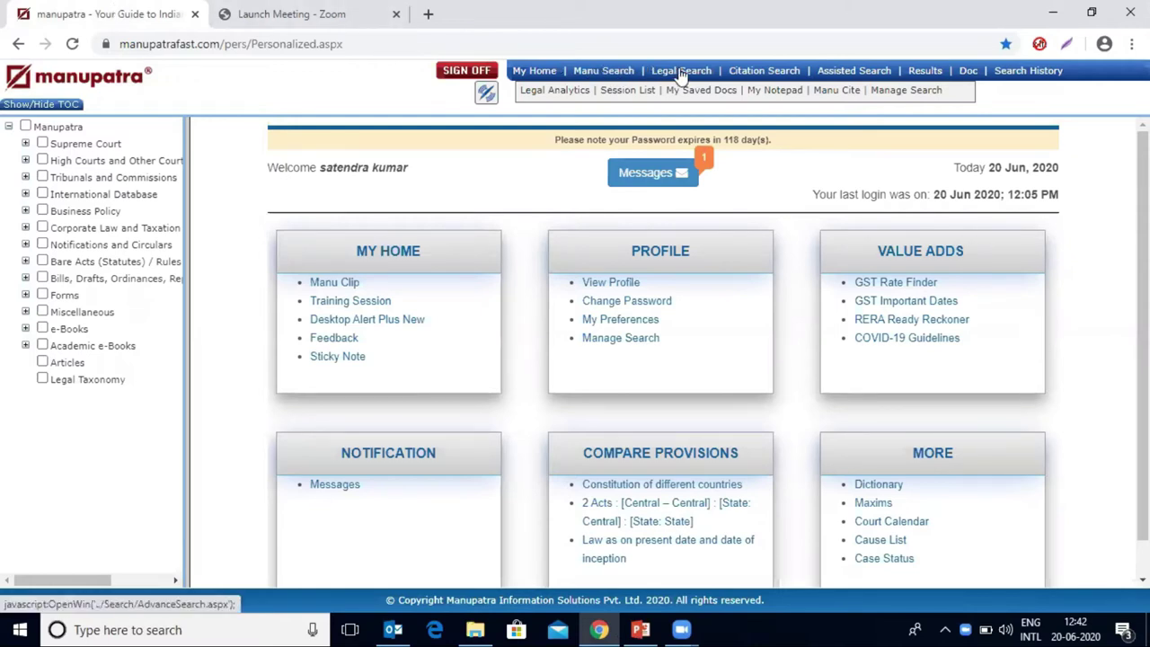
Open Manupatra's Citation Search form from the top navigation bar.
{"action": "left_click", "coordinate": [754, 72]}
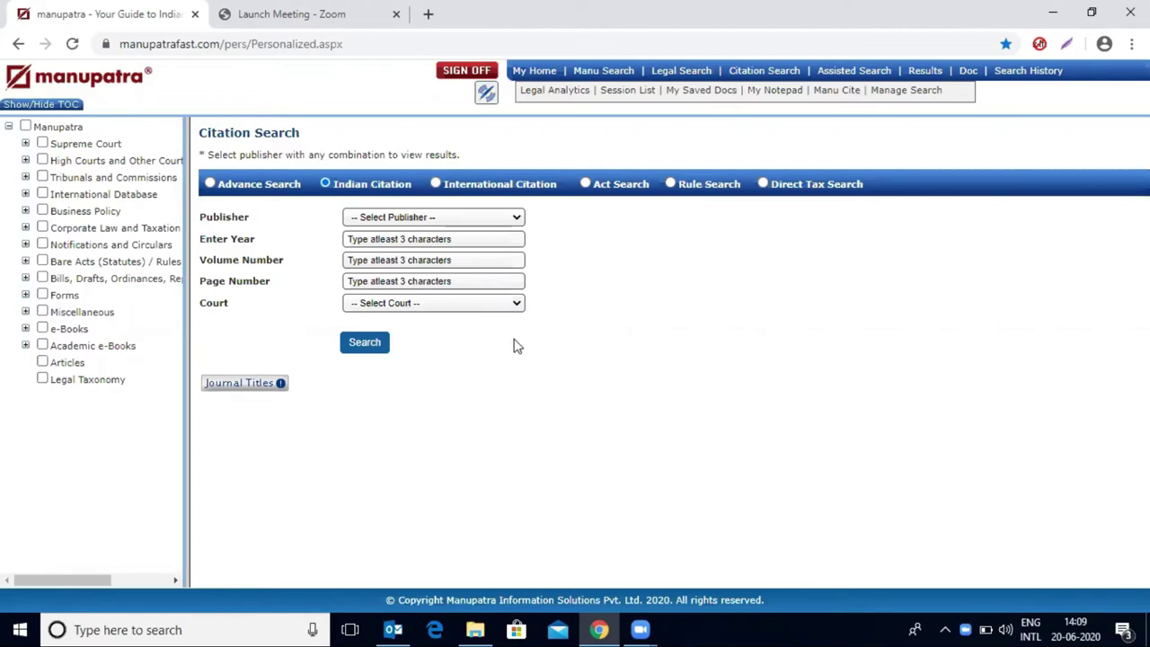
{"action": "left_click", "coordinate": [258, 384]}
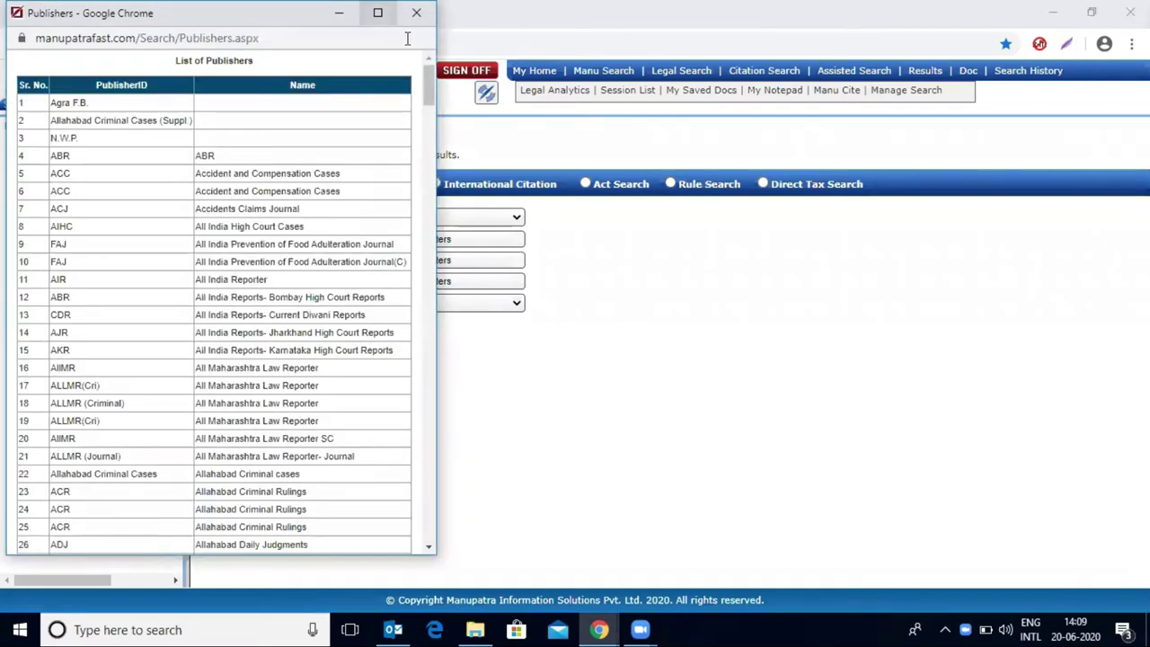
{"action": "left_click", "coordinate": [378, 13]}
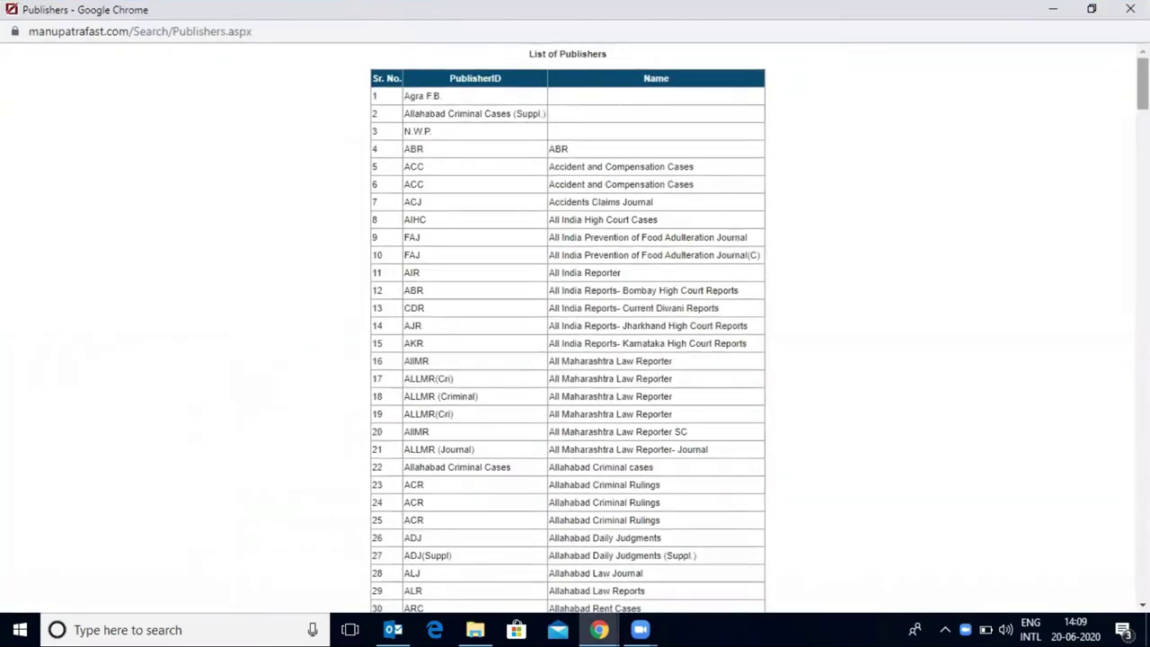
{"action": "scroll", "coordinate": [568, 328], "scroll_direction": "down", "scroll_amount": 20}
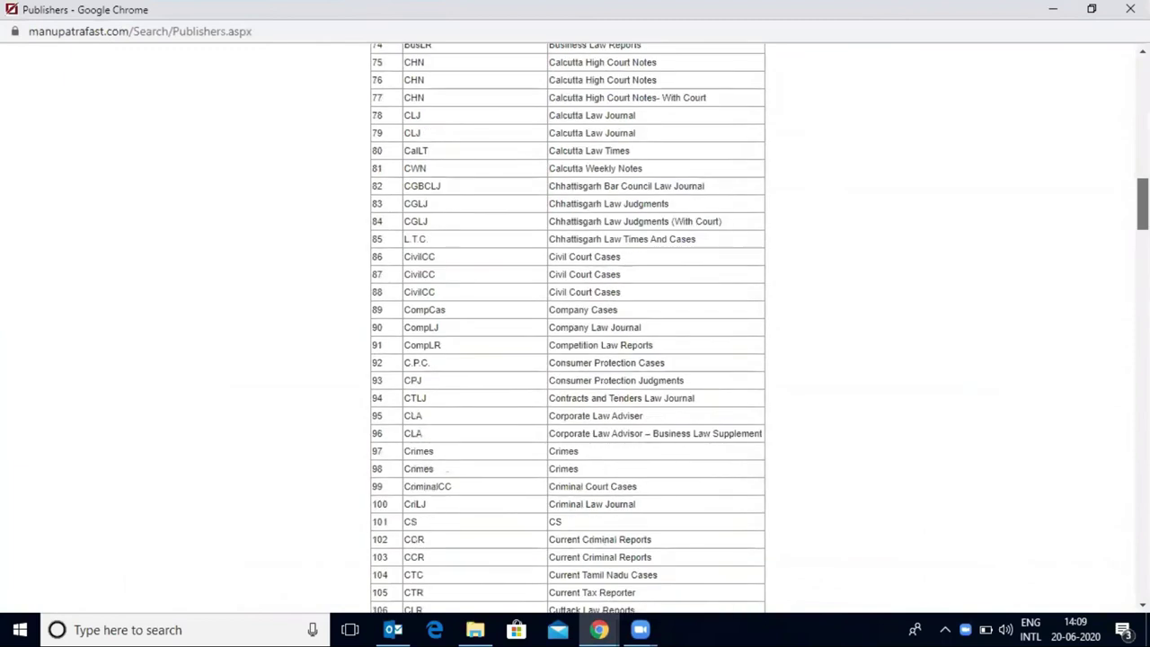
{"action": "left_click_drag", "start_coordinate": [1142, 281], "coordinate": [1141, 497]}
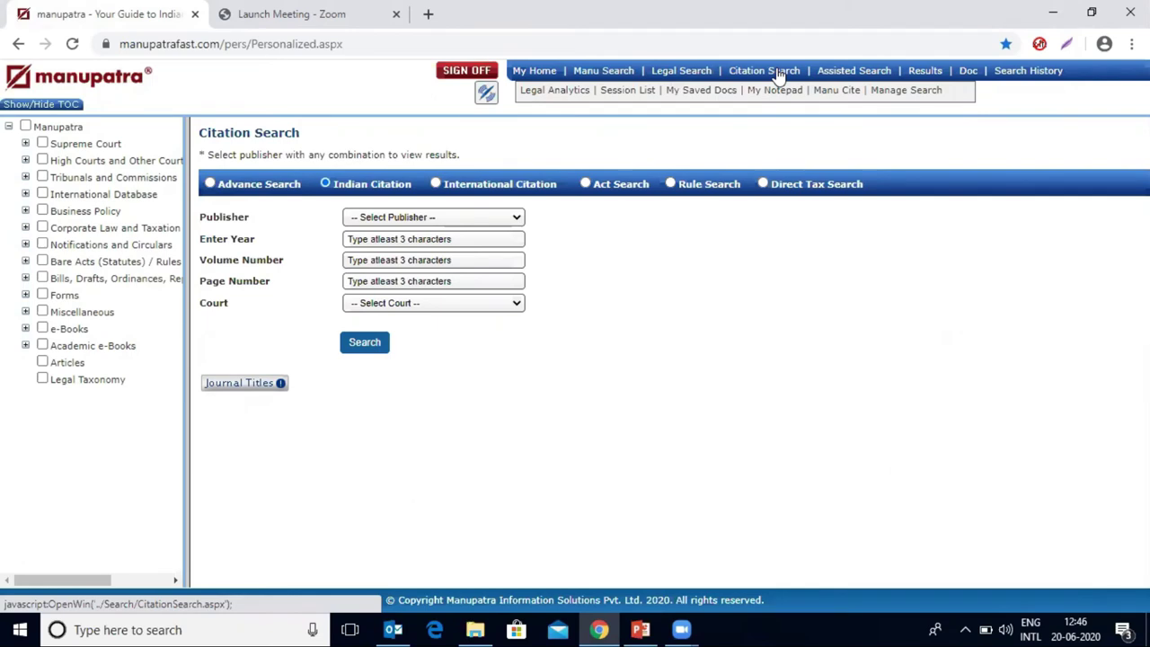
Set the citation publisher to SCR and the year to 2011.
{"action": "left_click", "coordinate": [437, 218]}
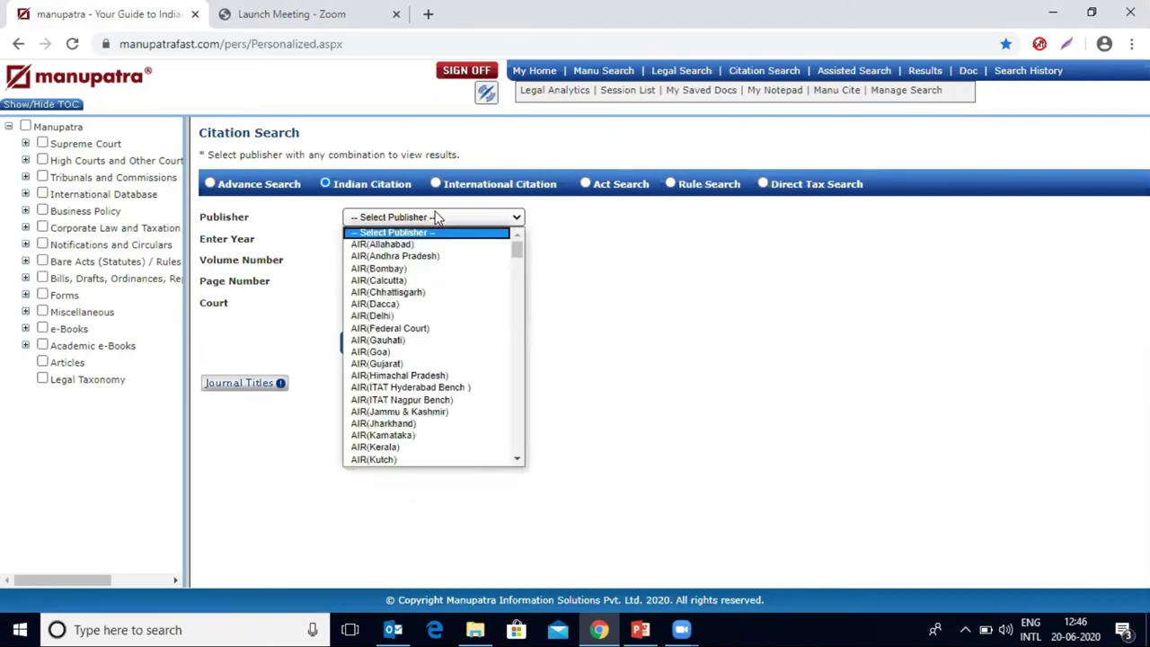
{"action": "type", "text": "scr"}
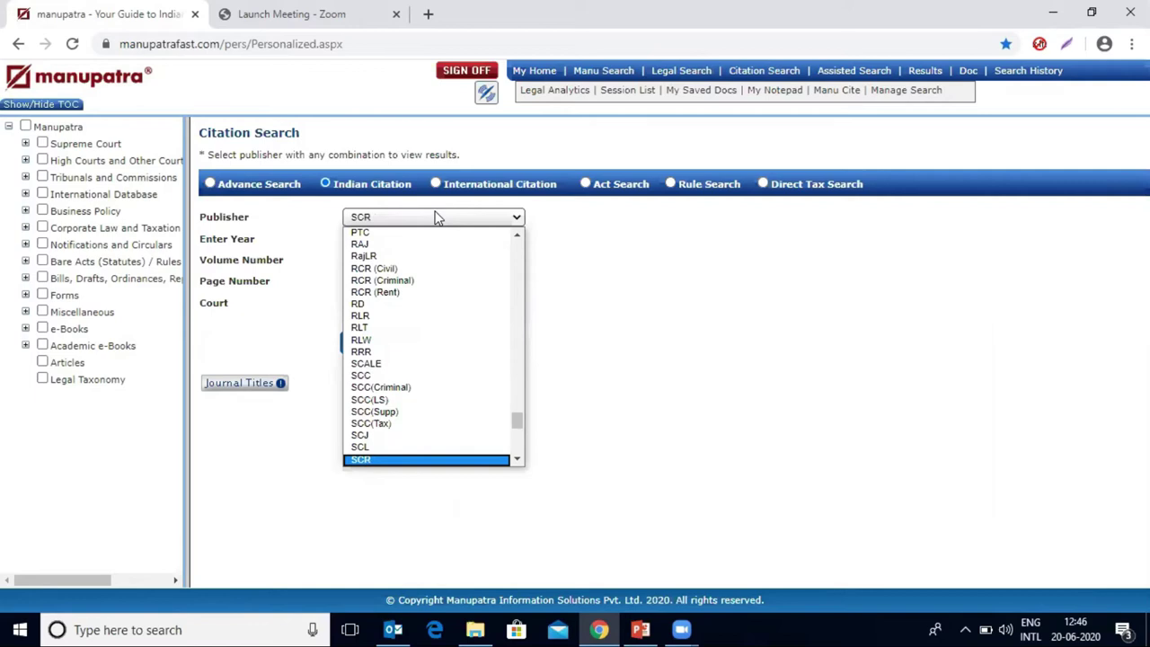
{"action": "left_click", "coordinate": [387, 460]}
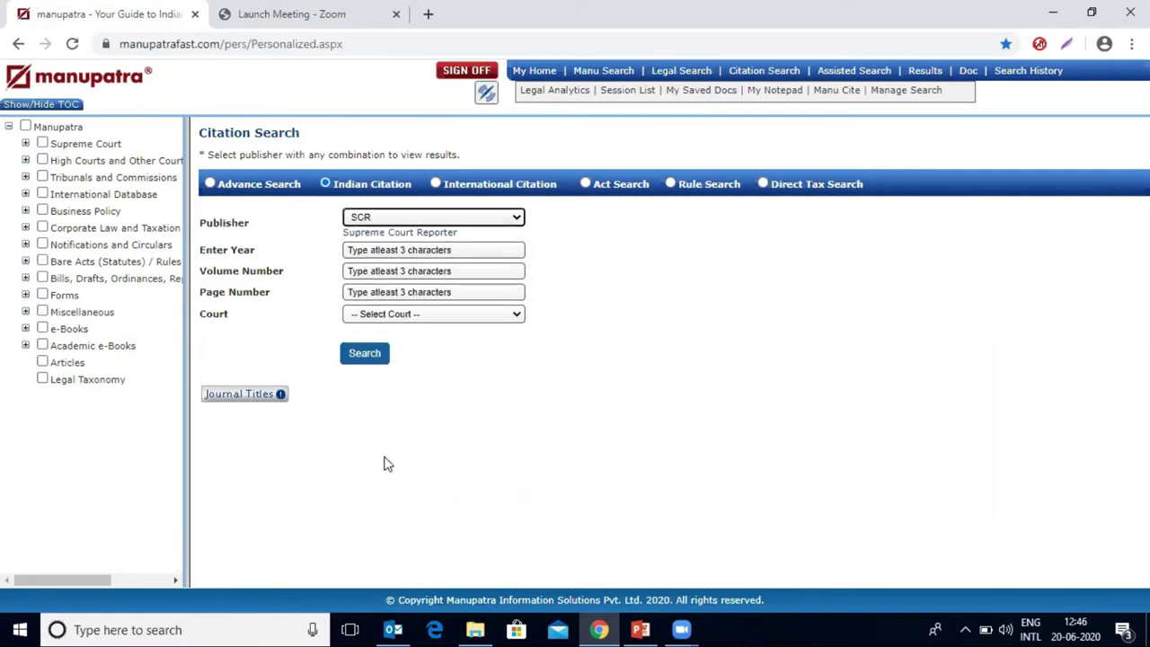
{"action": "left_click", "coordinate": [392, 251]}
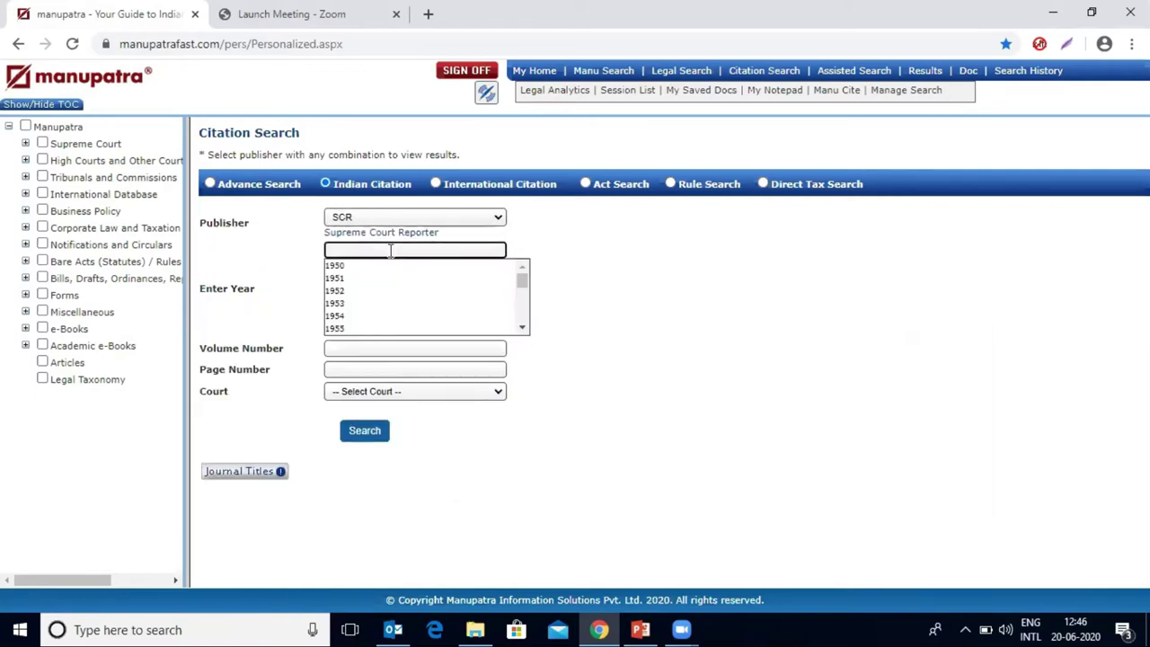
{"action": "type", "text": "2011"}
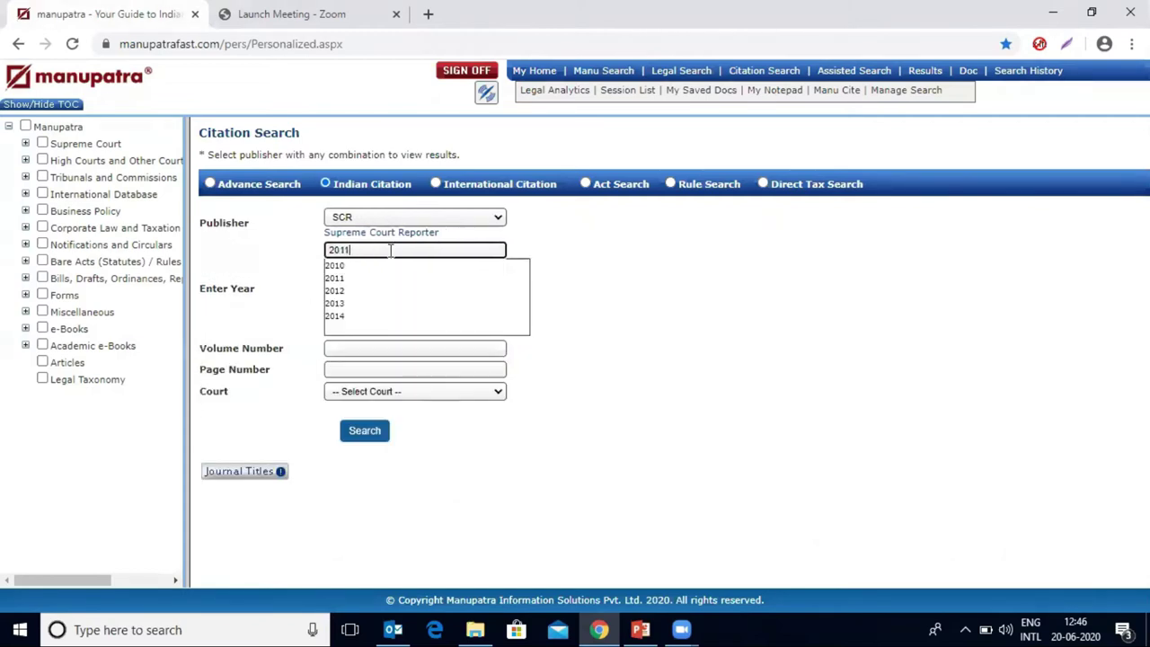
{"action": "left_click", "coordinate": [347, 277]}
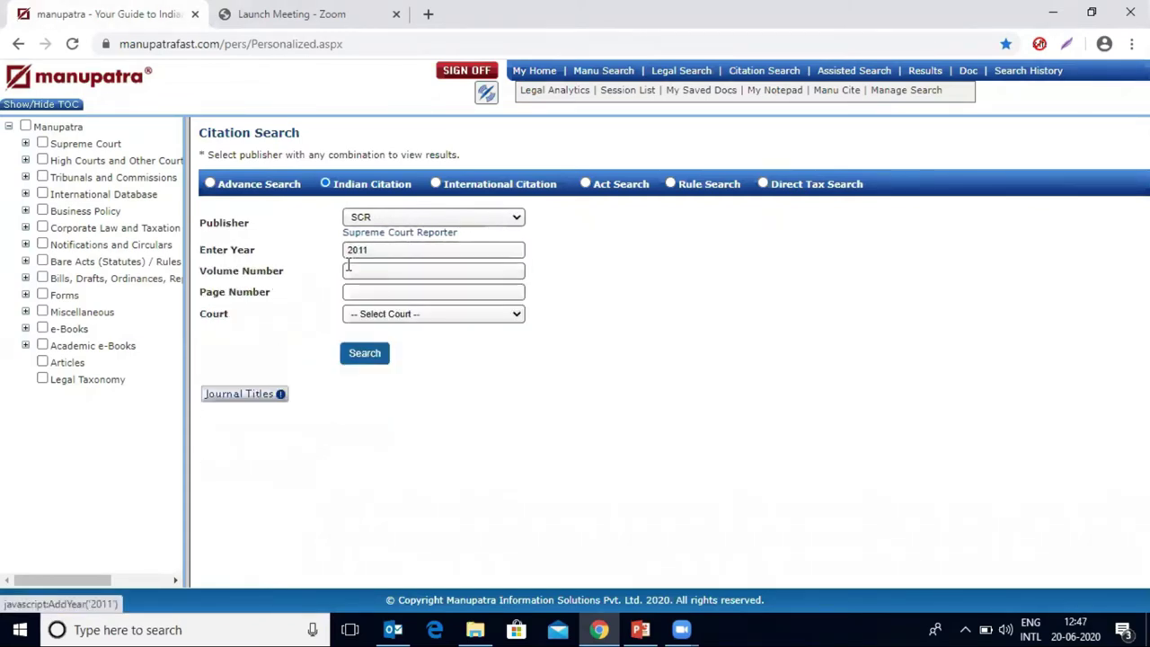
Enter volume 3 and page number 134 for the citation.
{"action": "left_click", "coordinate": [378, 271]}
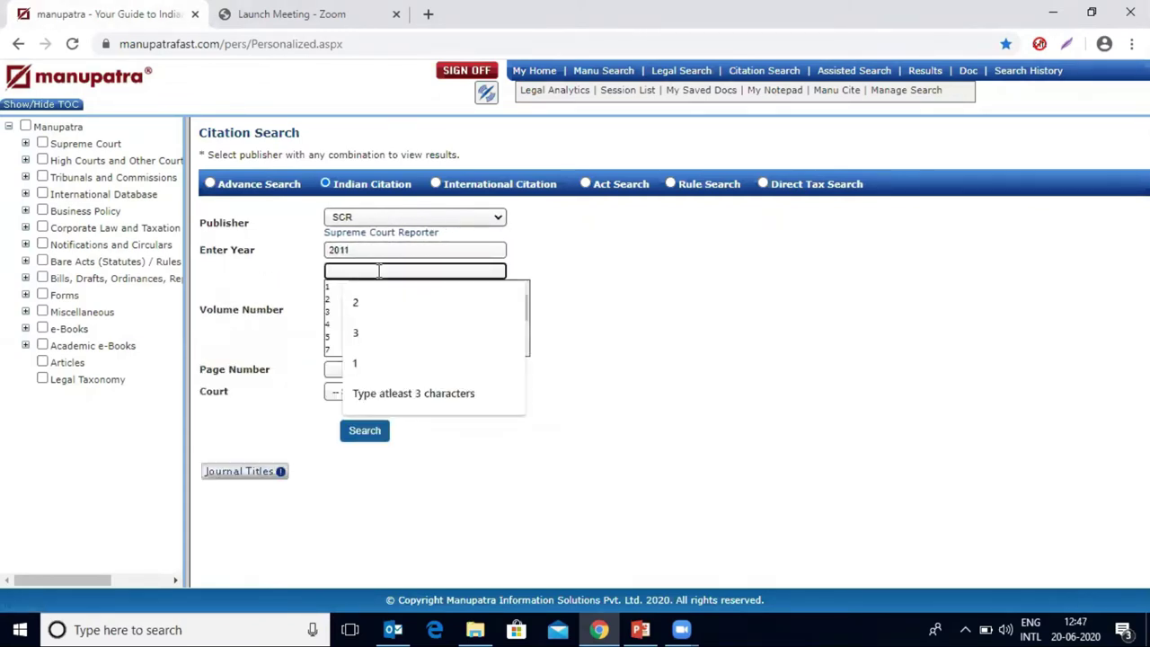
{"action": "type", "text": "3"}
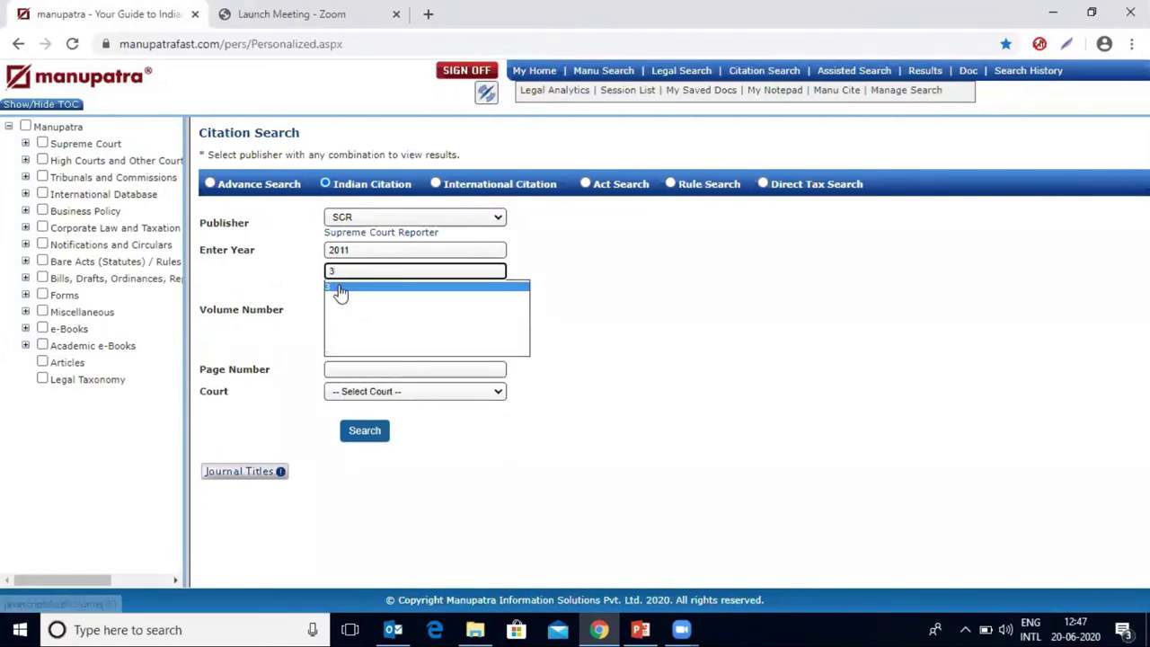
{"action": "left_click", "coordinate": [342, 289]}
{"action": "left_click", "coordinate": [376, 290]}
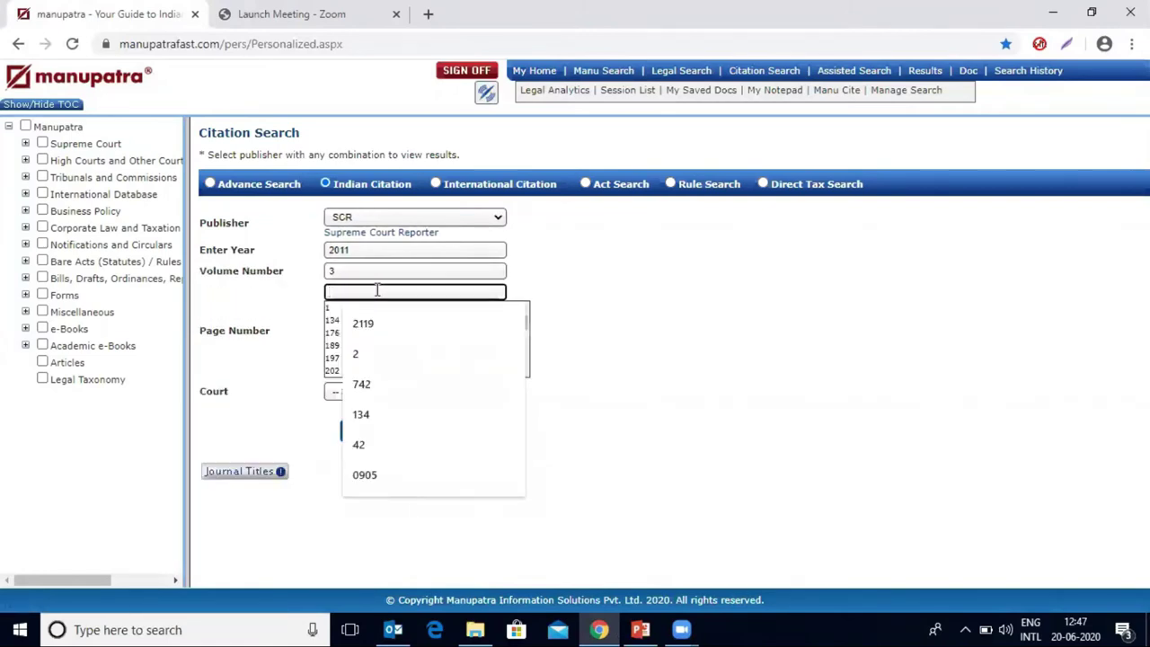
{"action": "type", "text": "134"}
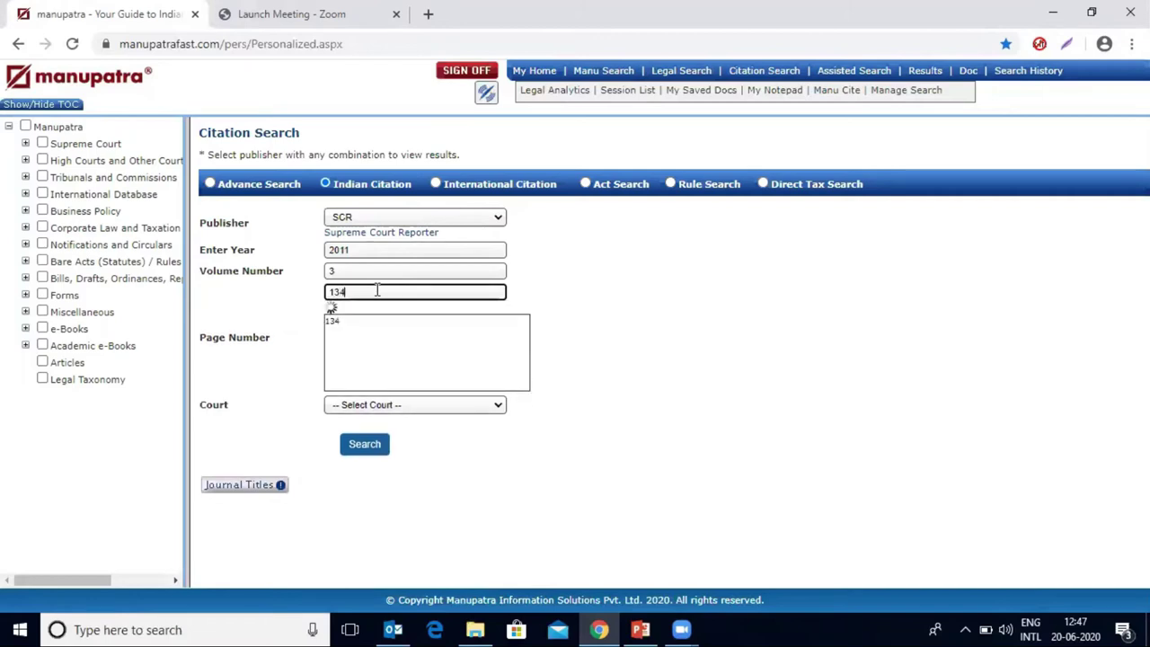
{"action": "left_click", "coordinate": [340, 309]}
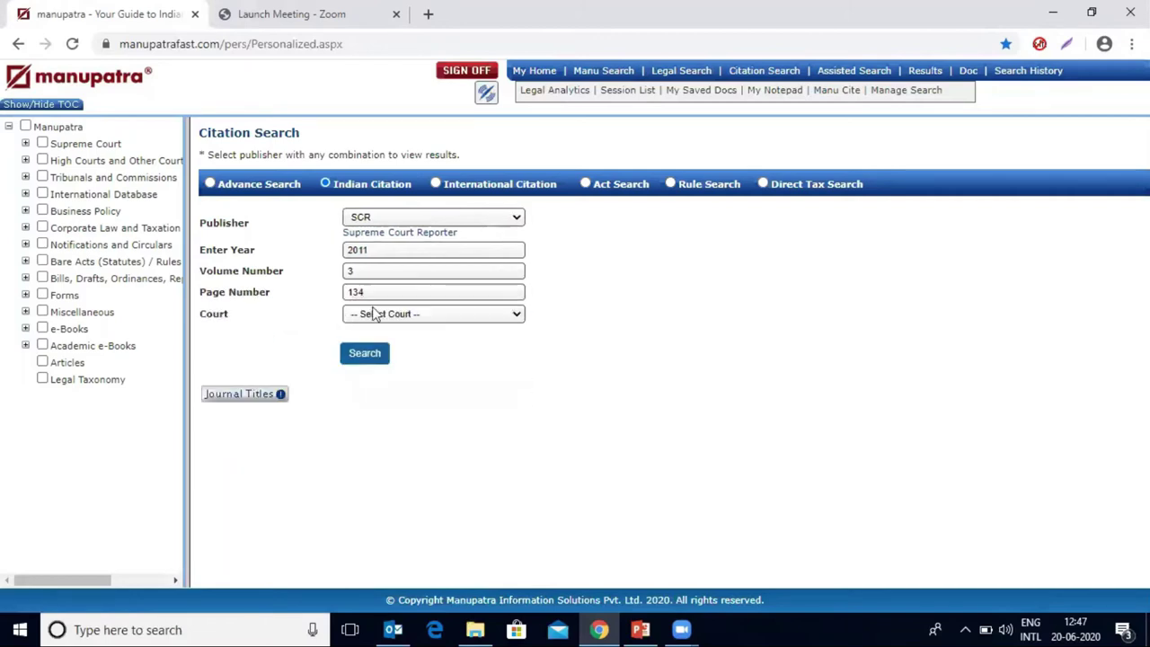
Restrict the court to Supreme Court (SC) and run the full citation search.
{"action": "left_click", "coordinate": [413, 315]}
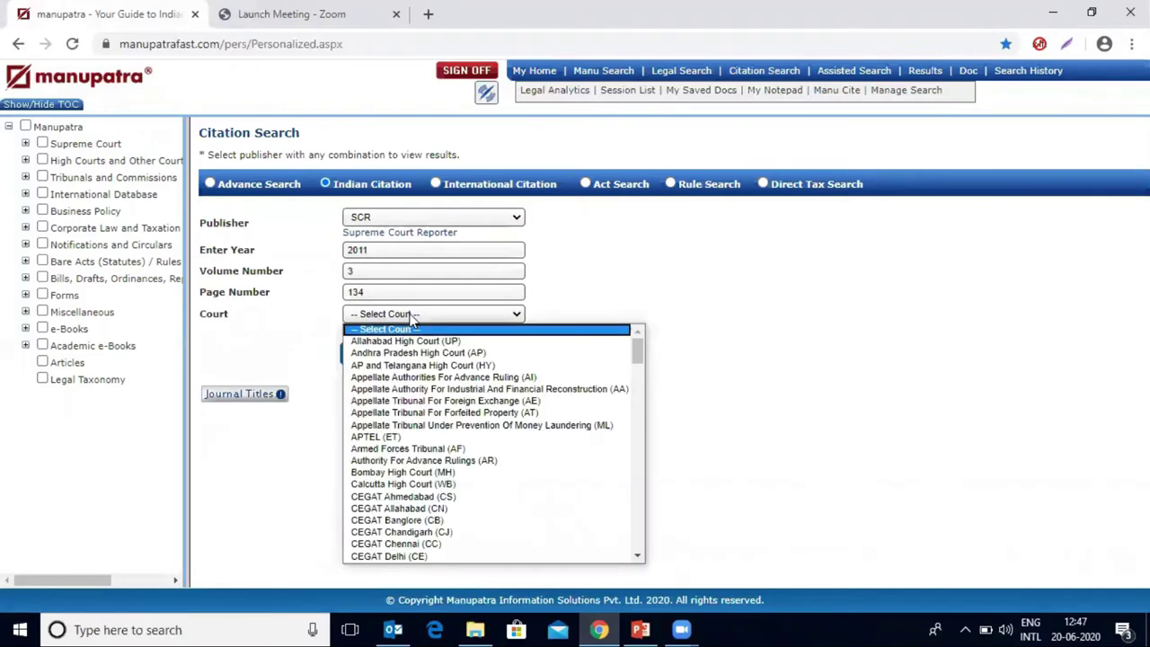
{"action": "type", "text": "su"}
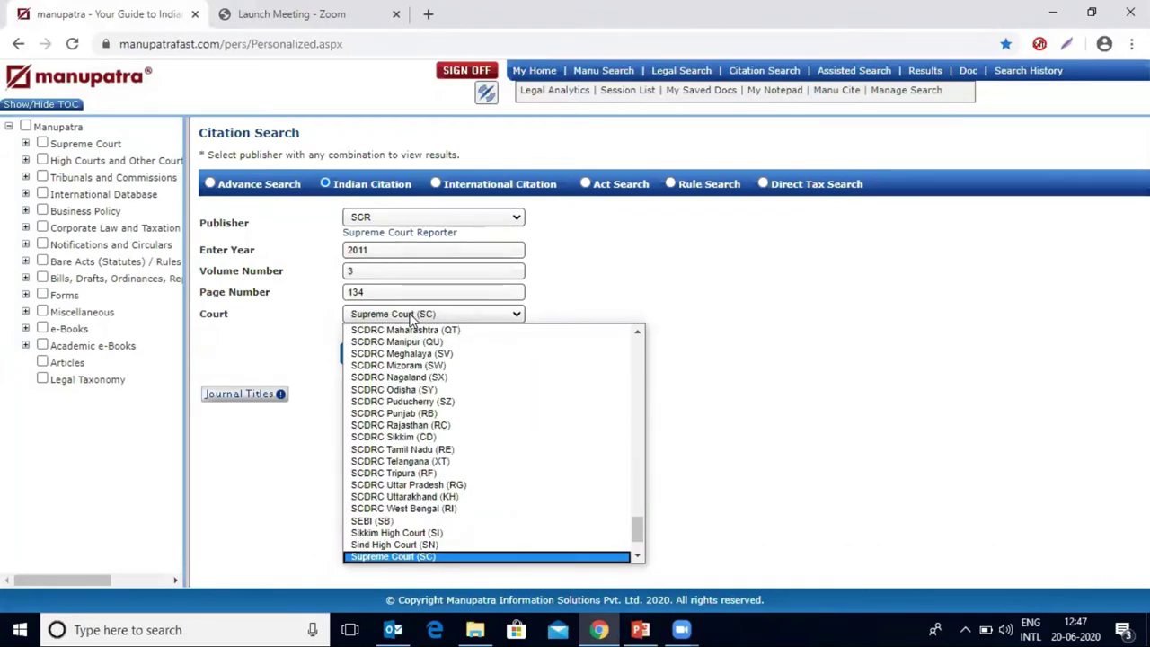
{"action": "left_click", "coordinate": [403, 558]}
{"action": "left_click", "coordinate": [365, 353]}
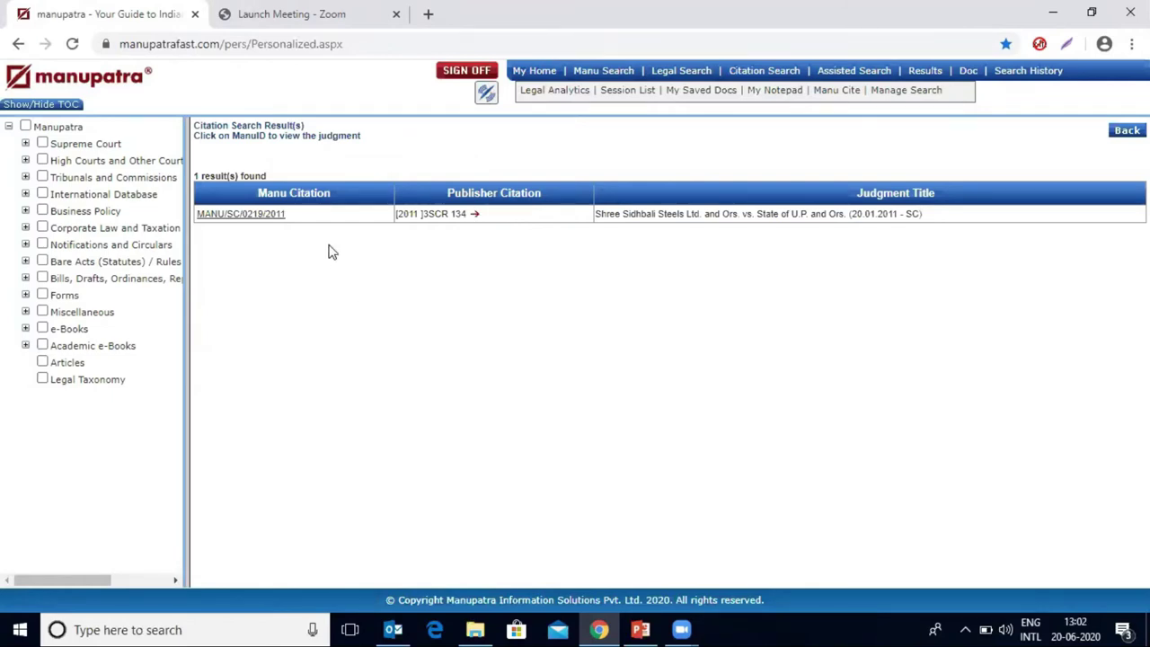
Open judgment MANU/SC/0219/2011 and scroll down through its held paragraphs.
{"action": "left_click", "coordinate": [258, 216]}
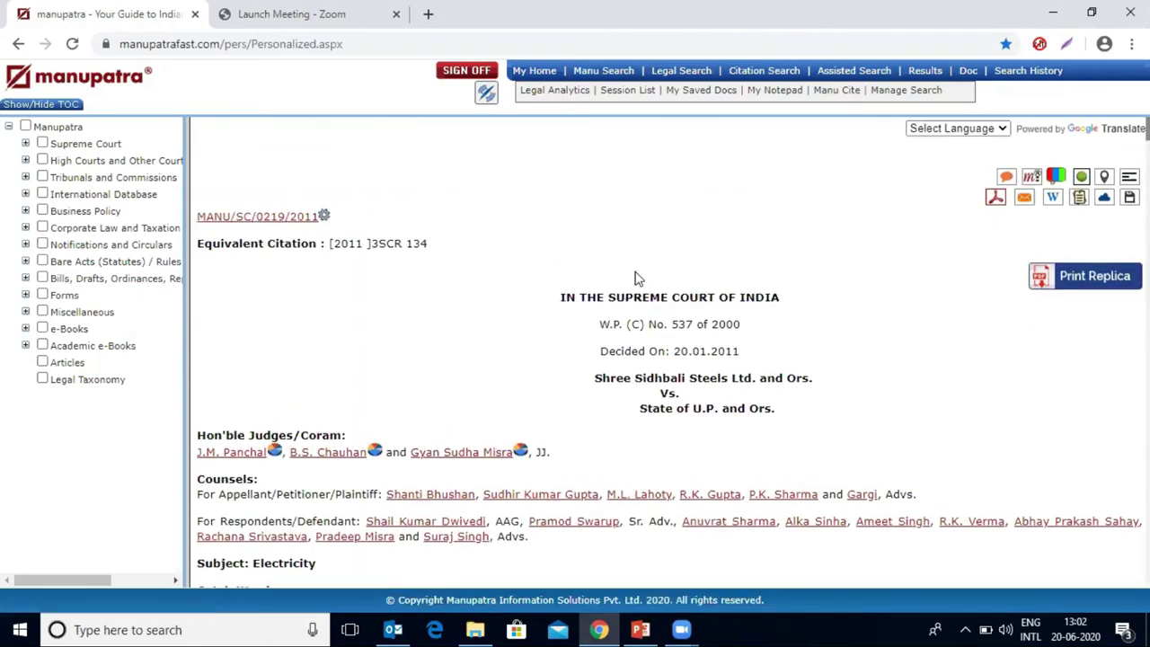
{"action": "scroll", "coordinate": [635, 278], "scroll_direction": "down", "scroll_amount": 15}
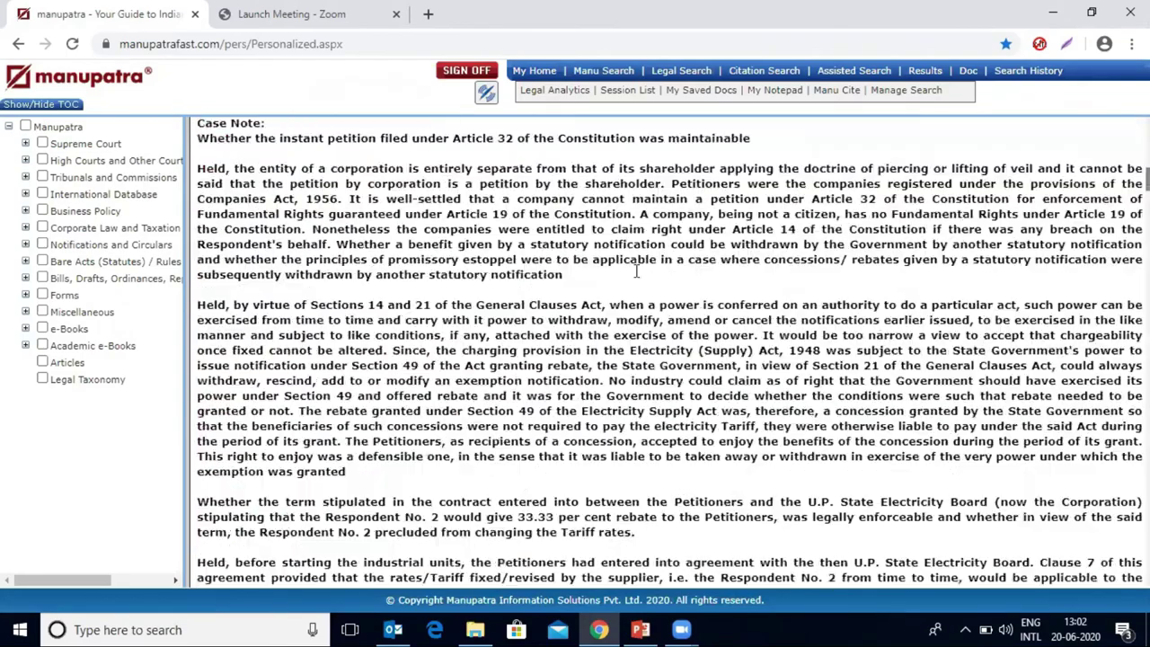
{"action": "scroll", "coordinate": [637, 270], "scroll_direction": "down", "scroll_amount": 5}
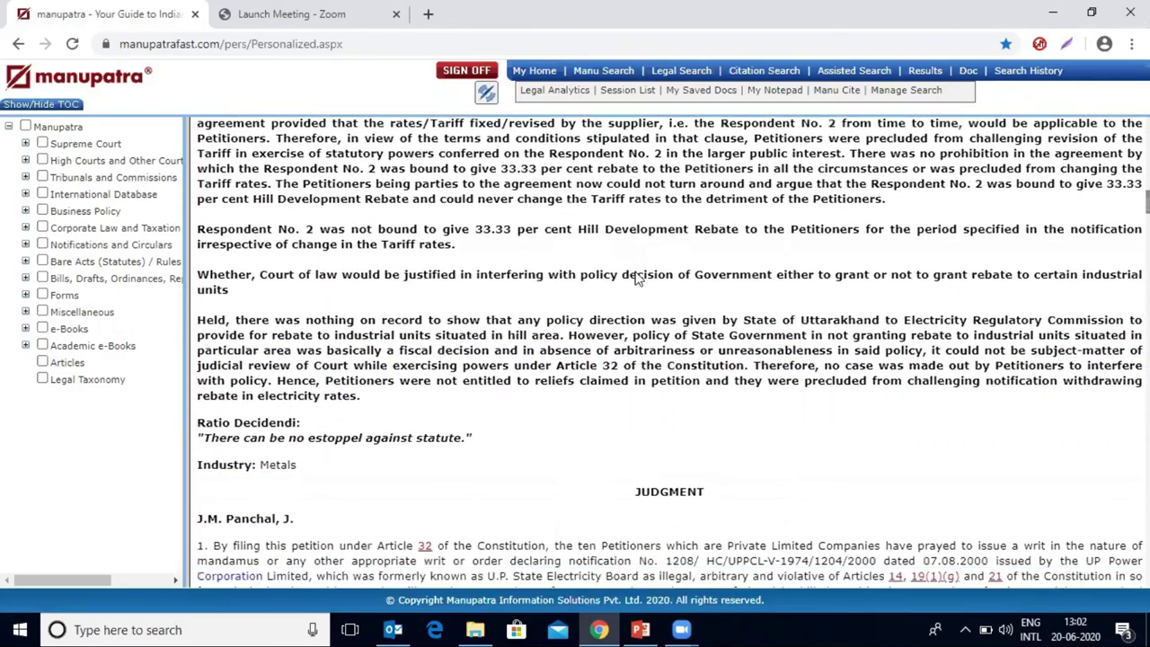
{"action": "scroll", "coordinate": [637, 269], "scroll_direction": "down", "scroll_amount": 1}
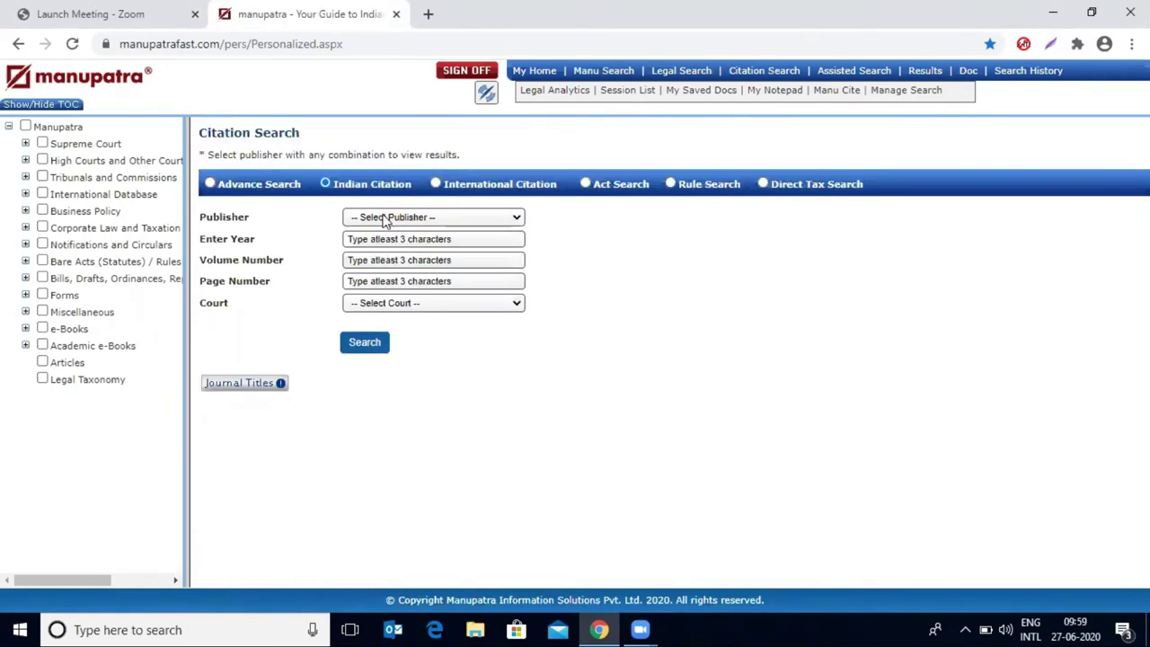
Choose SCR as the publisher and 2011 as the citation year.
{"action": "left_click", "coordinate": [387, 219]}
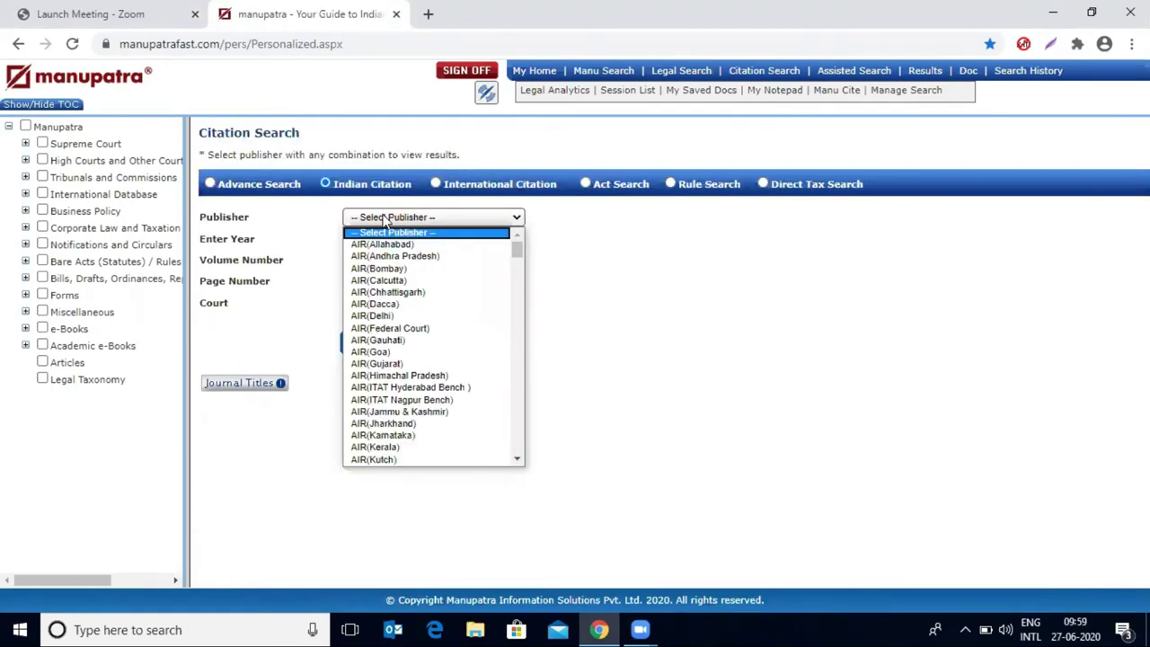
{"action": "scroll", "coordinate": [377, 404], "scroll_direction": "down", "scroll_amount": 15}
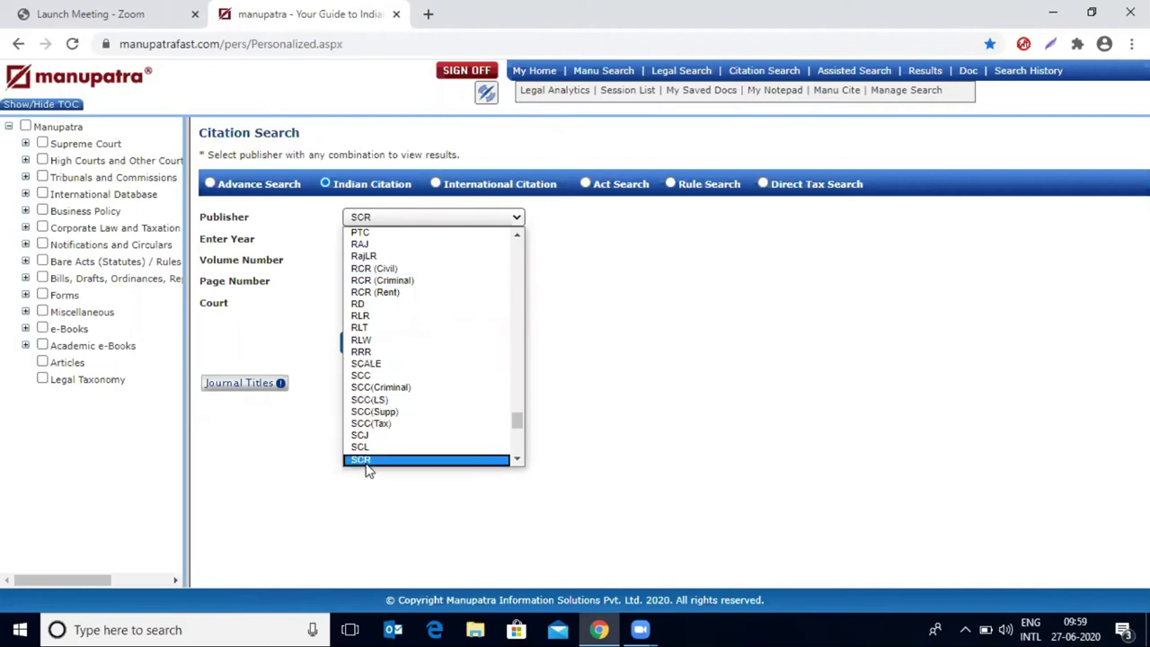
{"action": "left_click", "coordinate": [367, 463]}
{"action": "left_click", "coordinate": [386, 248]}
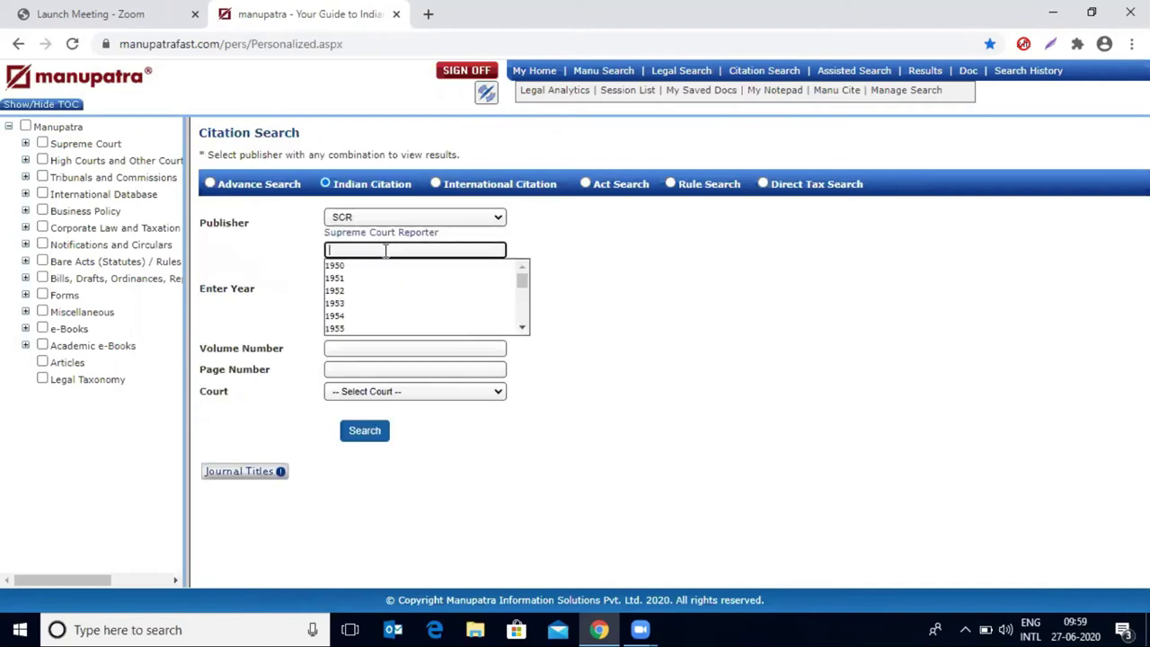
{"action": "type", "text": "2011"}
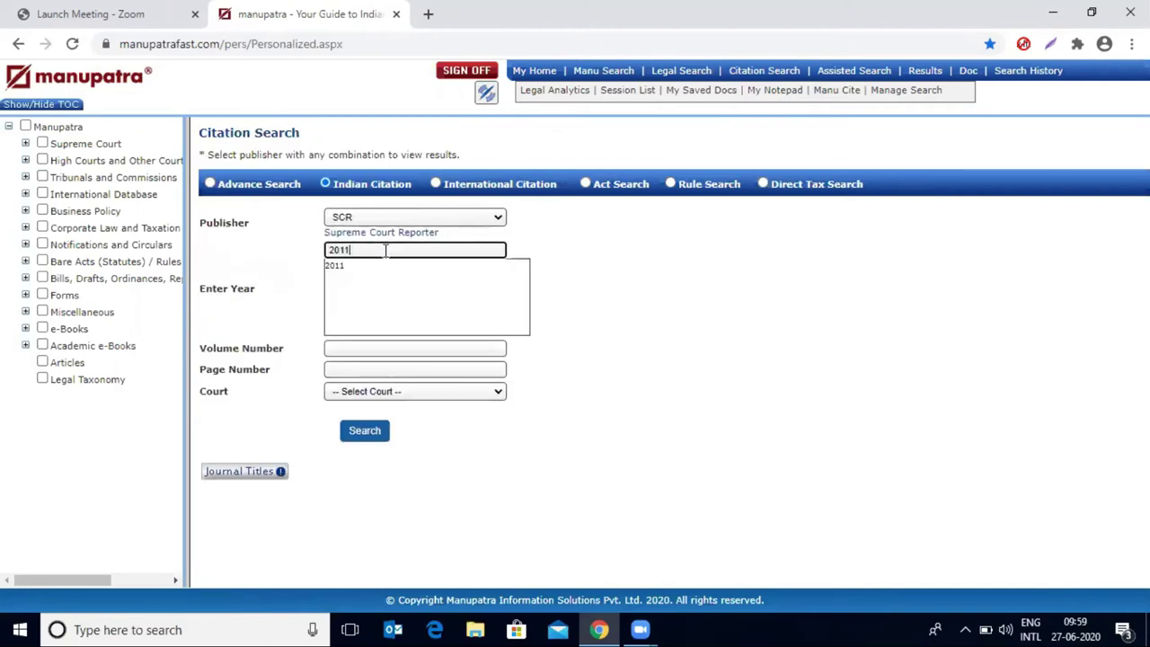
{"action": "left_click", "coordinate": [352, 268]}
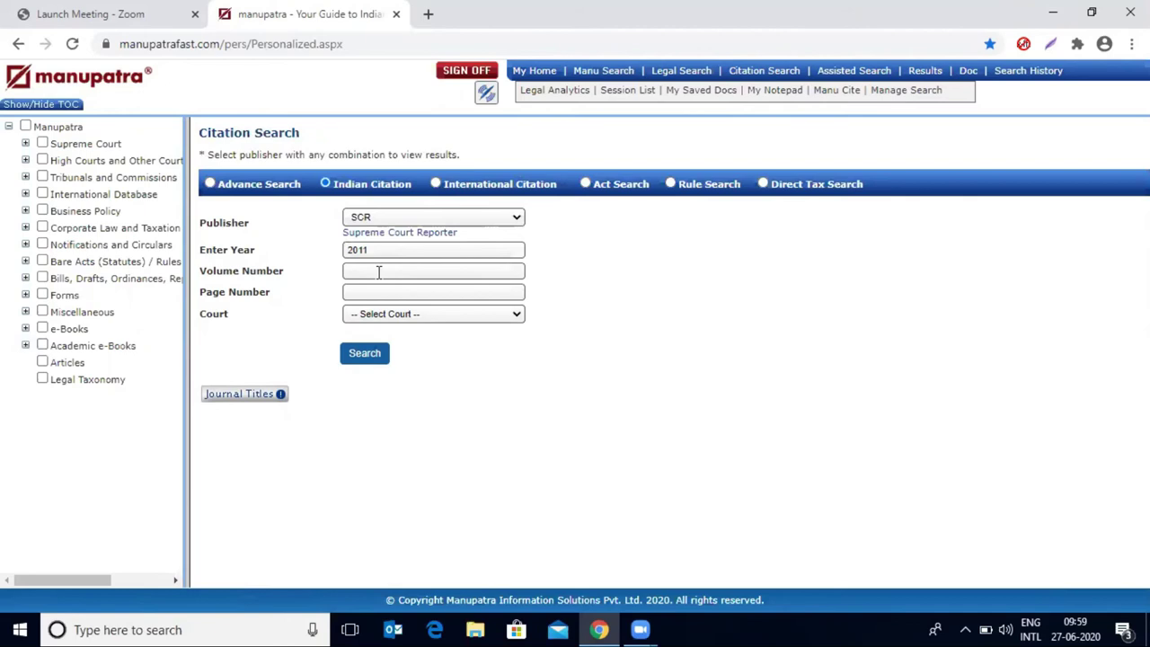
Enter page 134, leave volume blank, select Supreme Court (SC), and search.
{"action": "left_click", "coordinate": [387, 293]}
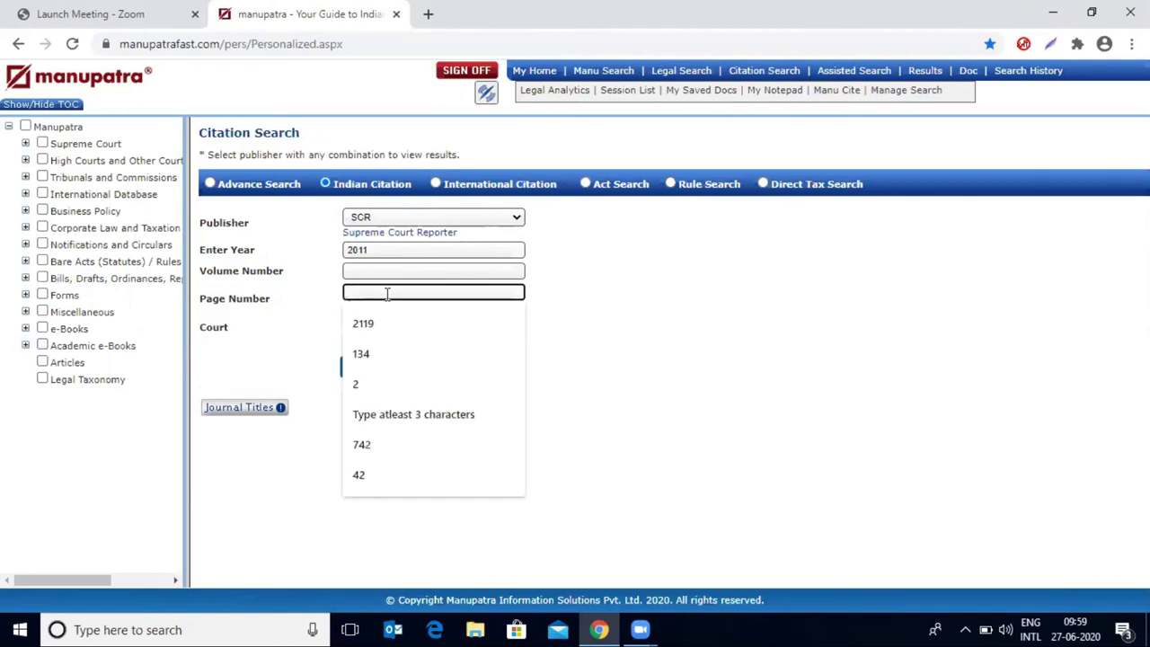
{"action": "type", "text": "134"}
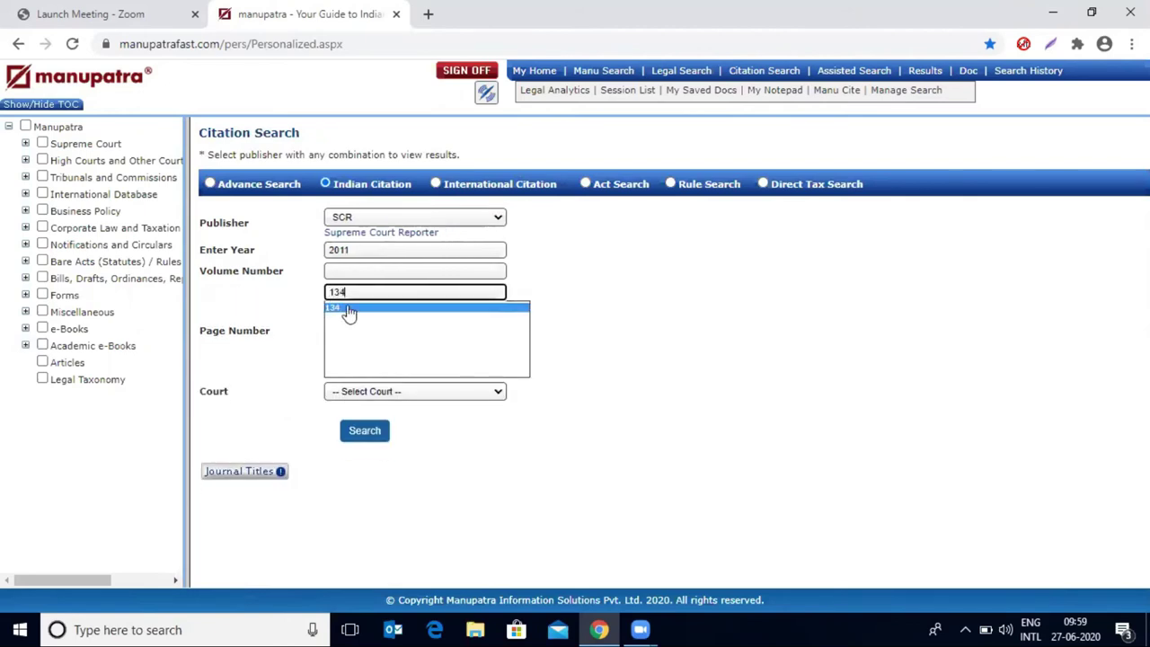
{"action": "left_click", "coordinate": [350, 310]}
{"action": "left_click", "coordinate": [407, 316]}
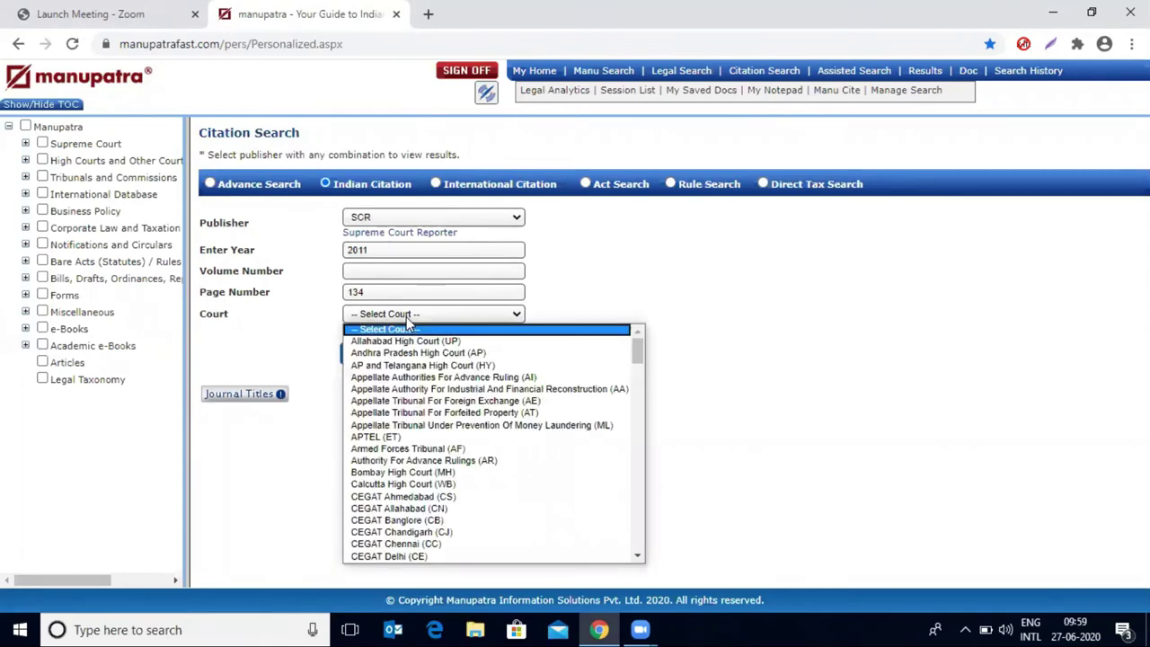
{"action": "type", "text": "su"}
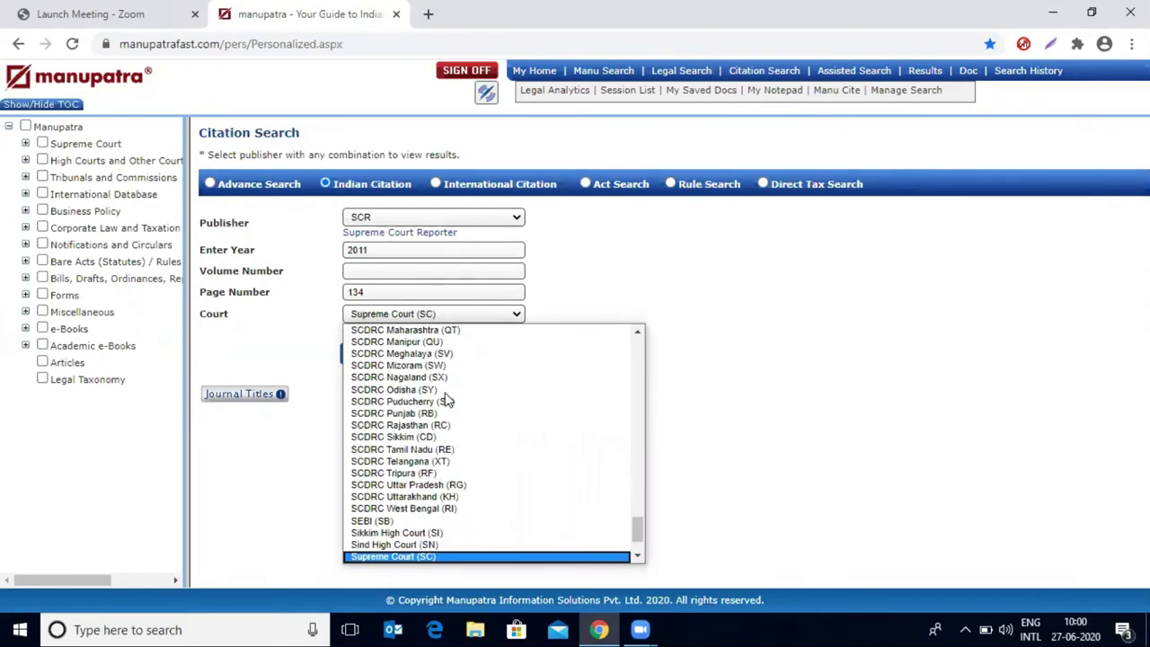
{"action": "left_click", "coordinate": [426, 557]}
{"action": "left_click", "coordinate": [371, 362]}
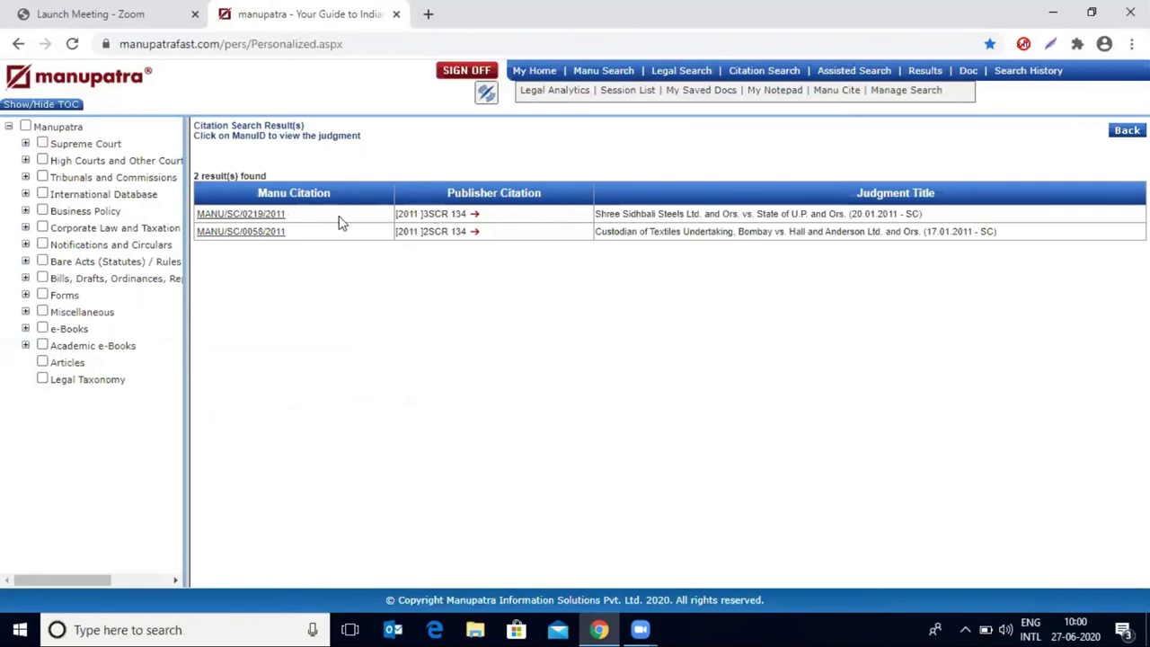
Open MANU/SC/0219/2011 from the two partial-citation results.
{"action": "left_click", "coordinate": [276, 216]}
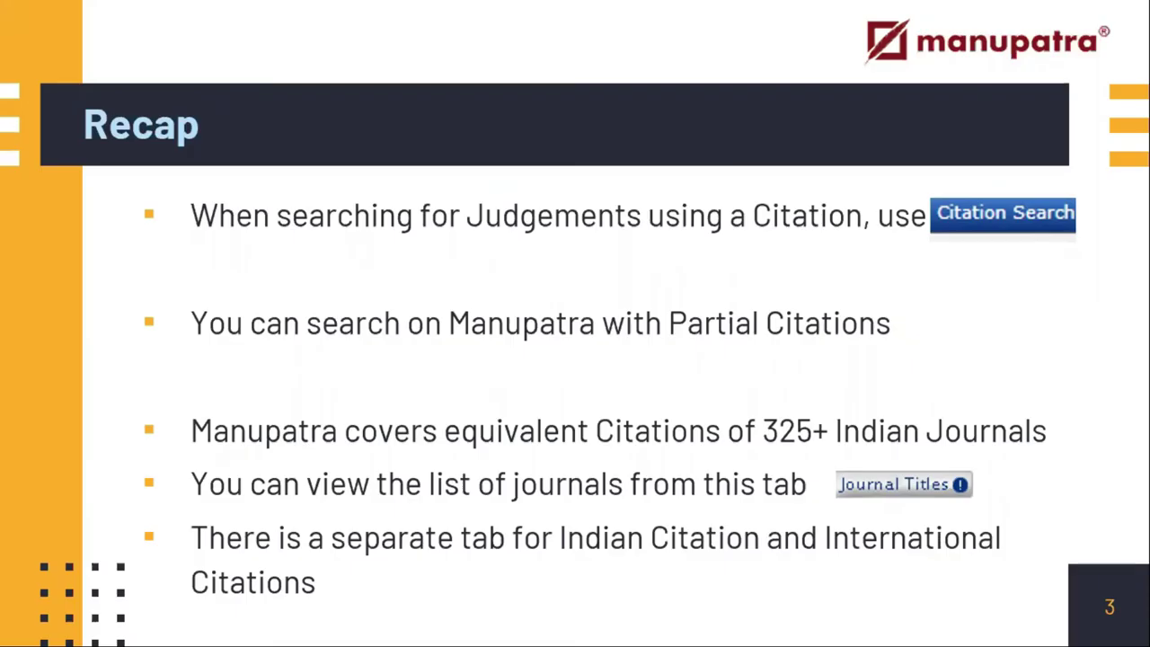